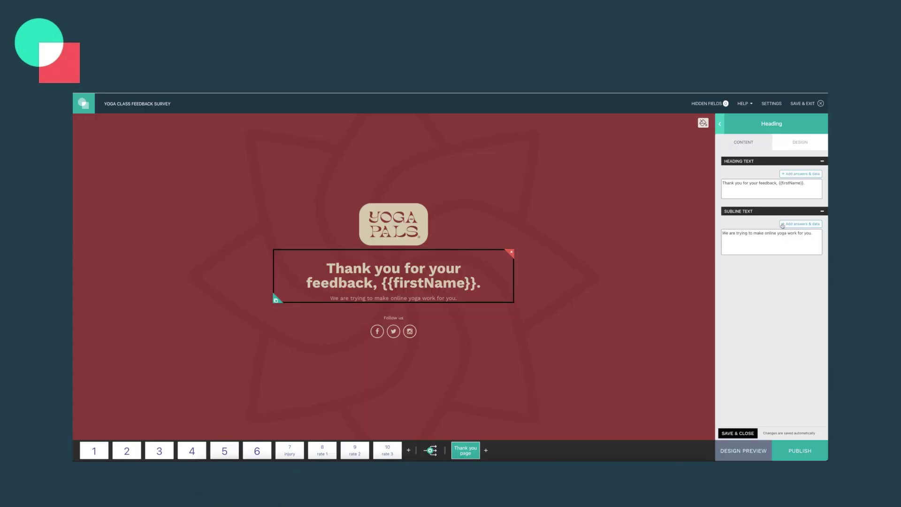
Add the {{lastName}} field after {{firstName}} in the thank-you heading, then view the design preview
click(804, 183)
click(801, 173)
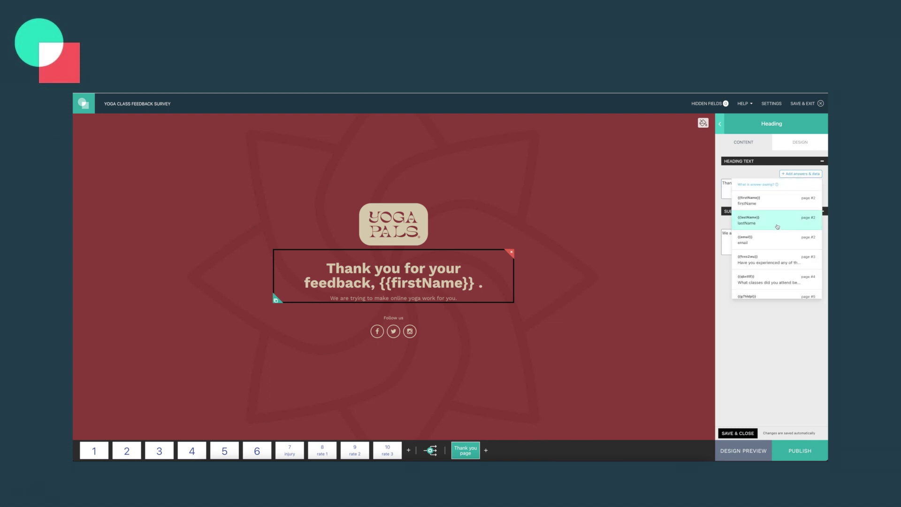
click(775, 220)
click(742, 451)
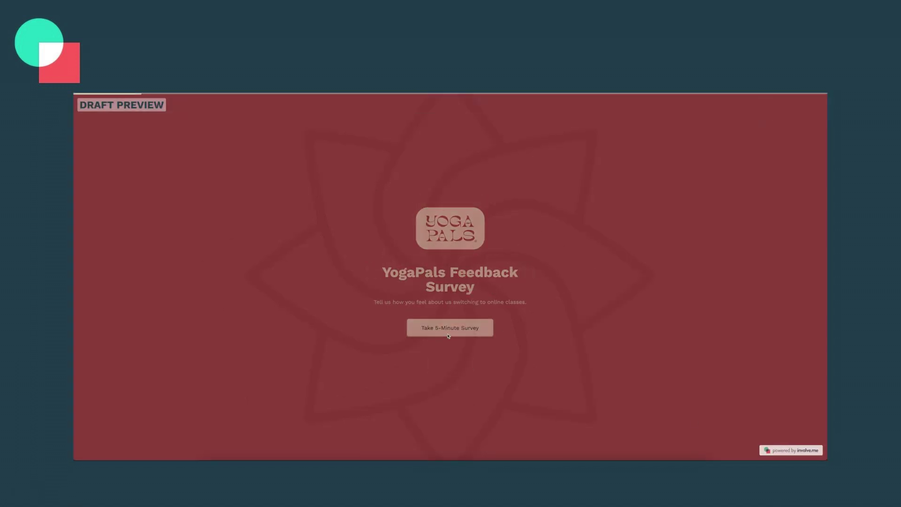
Start the survey preview and submit the personal details to reach the name-personalized thank-you page
click(448, 334)
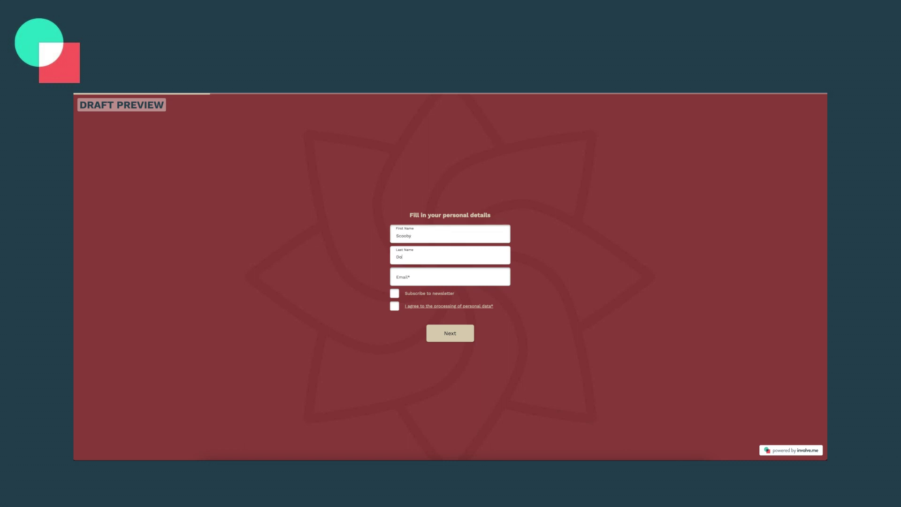
click(450, 333)
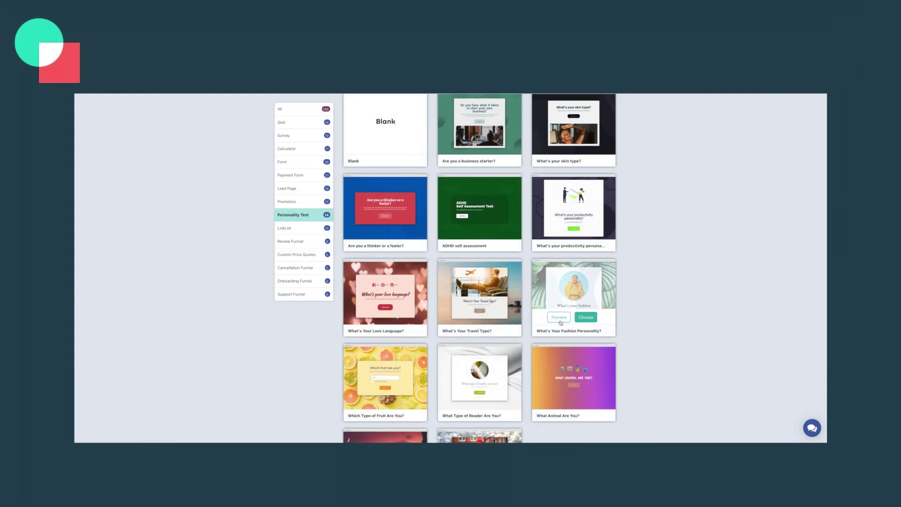
Preview two personality test templates, then make 'What type of meme are you?' an Answer-based Outcomes project
click(558, 317)
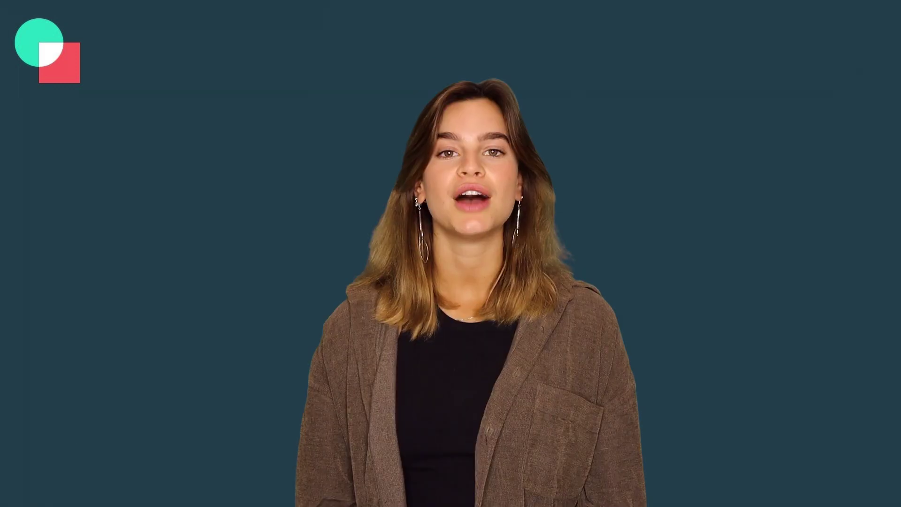
click(503, 103)
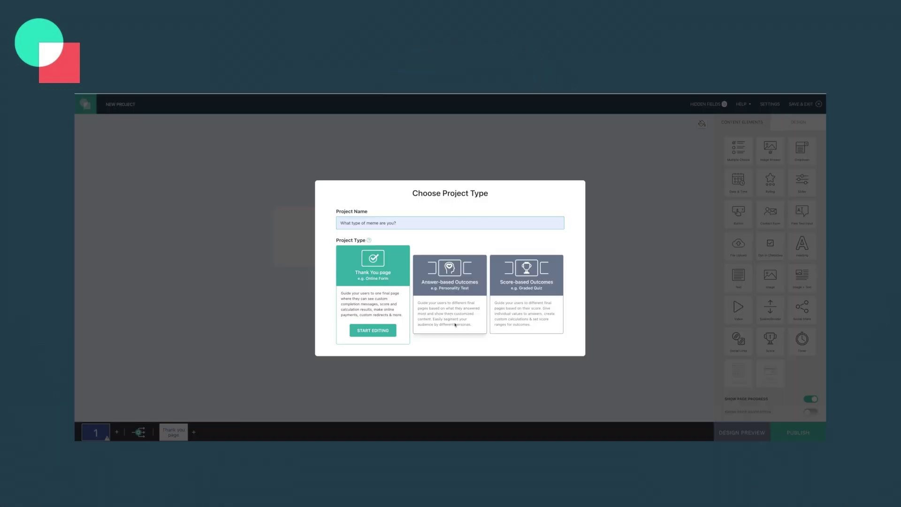
click(449, 295)
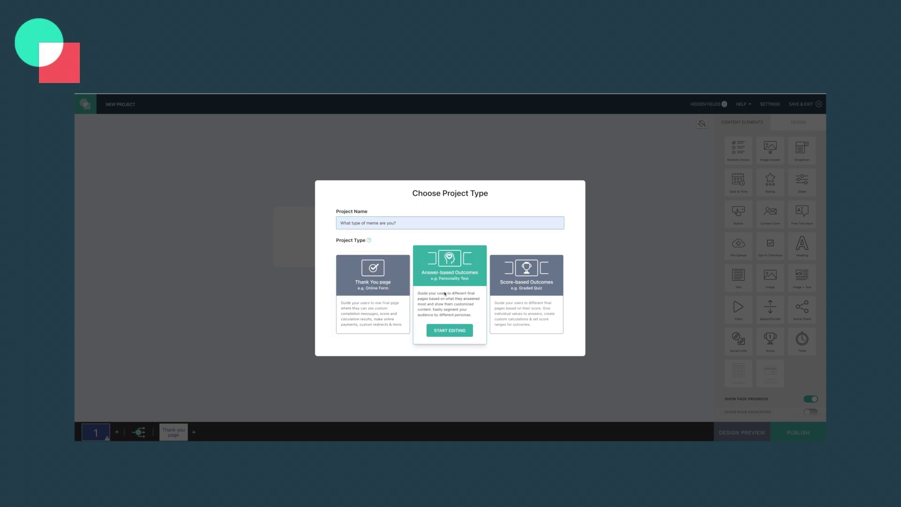
Start editing the quiz and map the humour question's first two answers to Meme #1
click(448, 330)
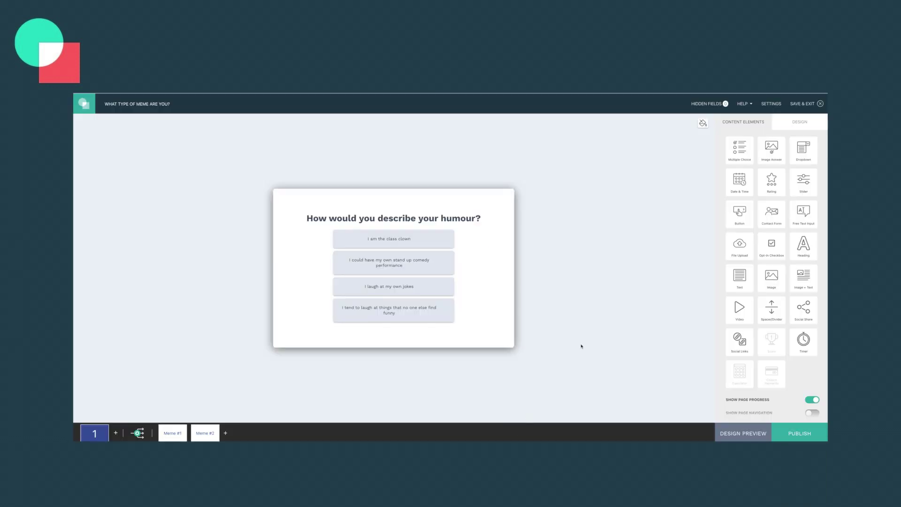
click(484, 282)
scroll(786, 285, down, 3)
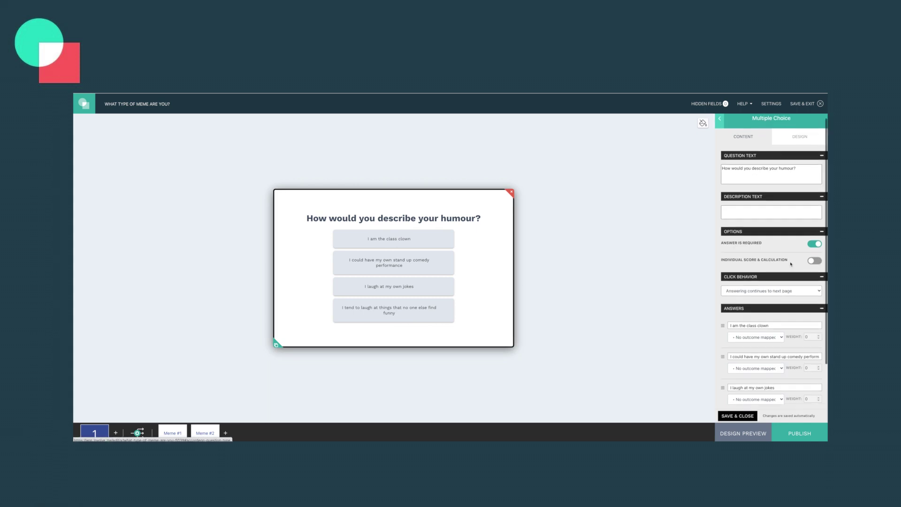
click(755, 283)
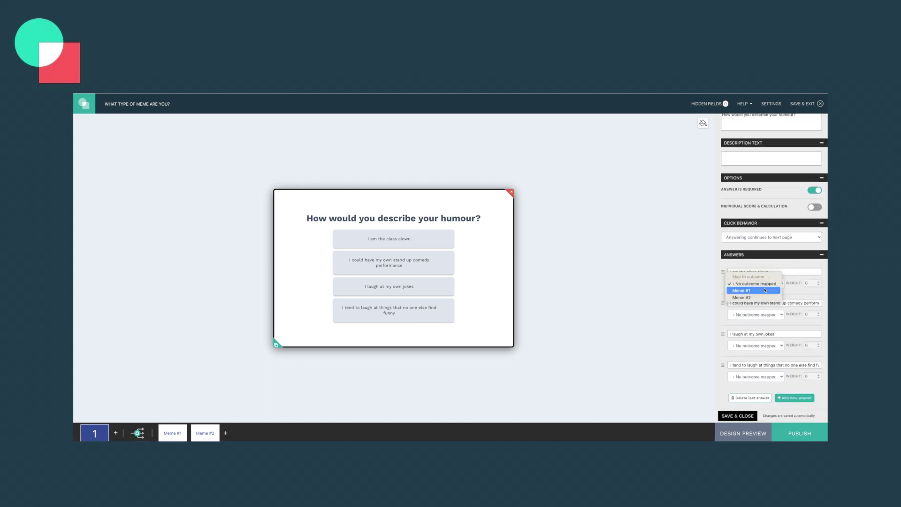
click(749, 290)
click(769, 321)
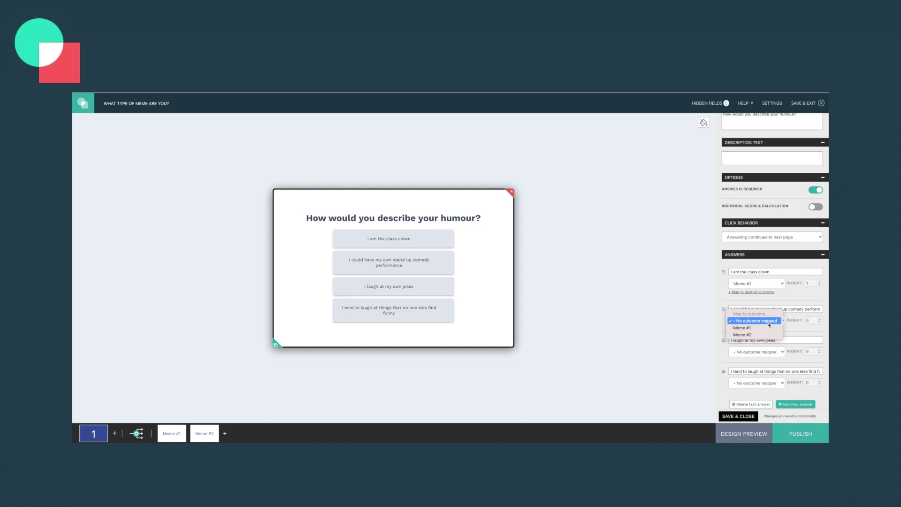
click(770, 326)
Map the third and fourth answers to Meme #2, save the question, and view the Meme #1 page
click(769, 345)
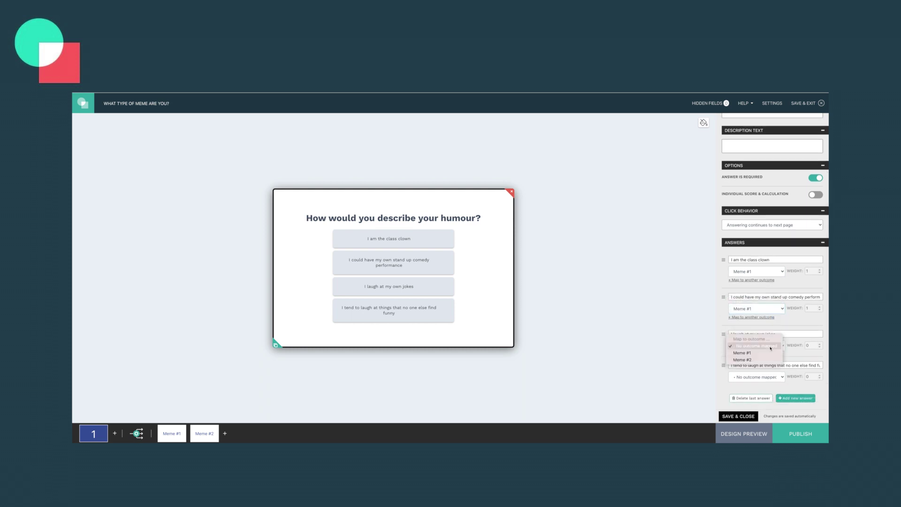
click(770, 359)
click(764, 376)
click(765, 390)
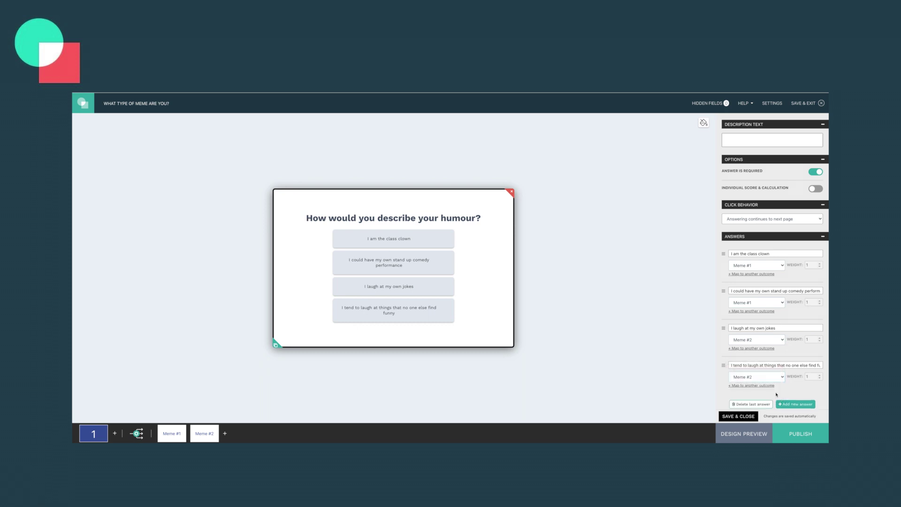
click(745, 416)
click(173, 432)
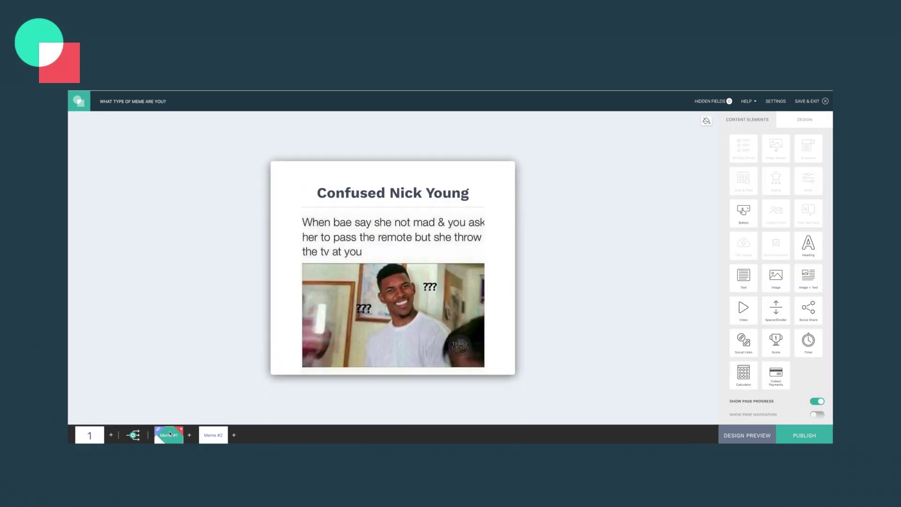
Also map the first answer to Meme #2 and turn on Individual Score & Calculation
click(202, 437)
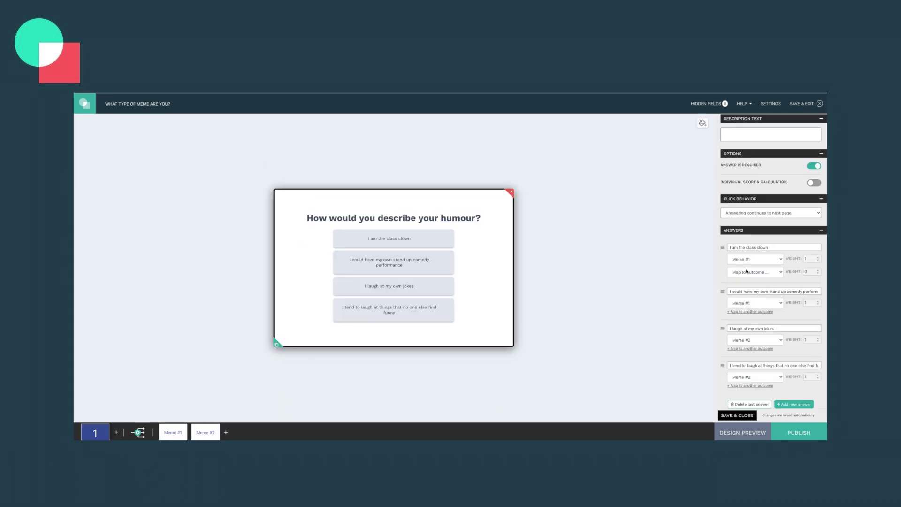
click(753, 271)
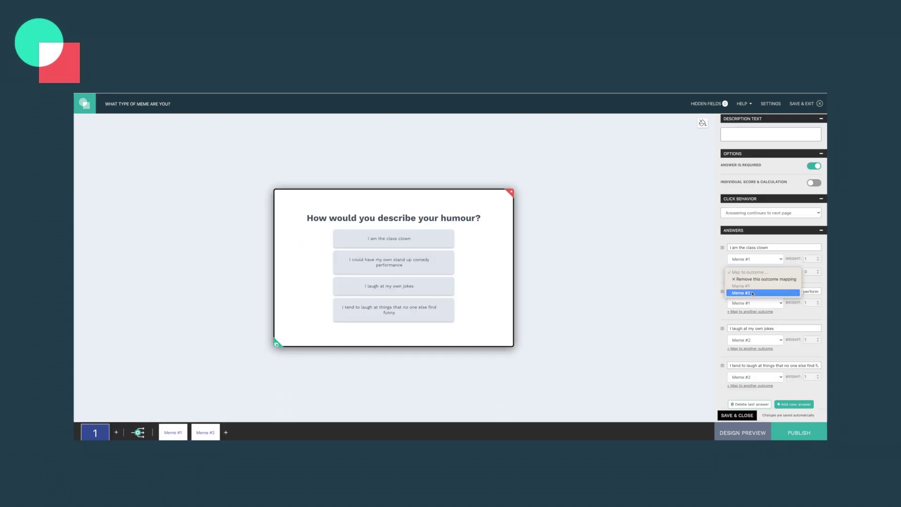
click(753, 293)
click(818, 257)
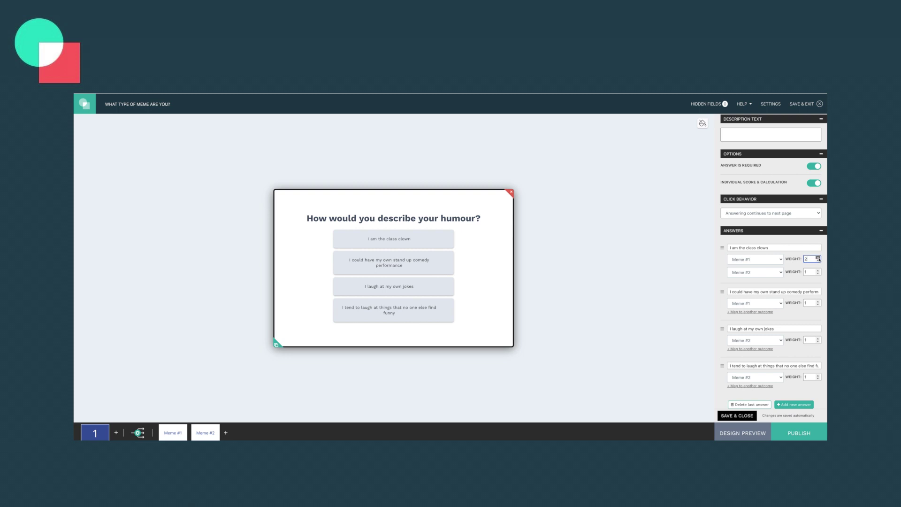
scroll(775, 281, down, 1)
Add a Meme #2 mapping to the second answer and adjust its weight
click(750, 304)
click(749, 310)
click(741, 330)
double_click(817, 308)
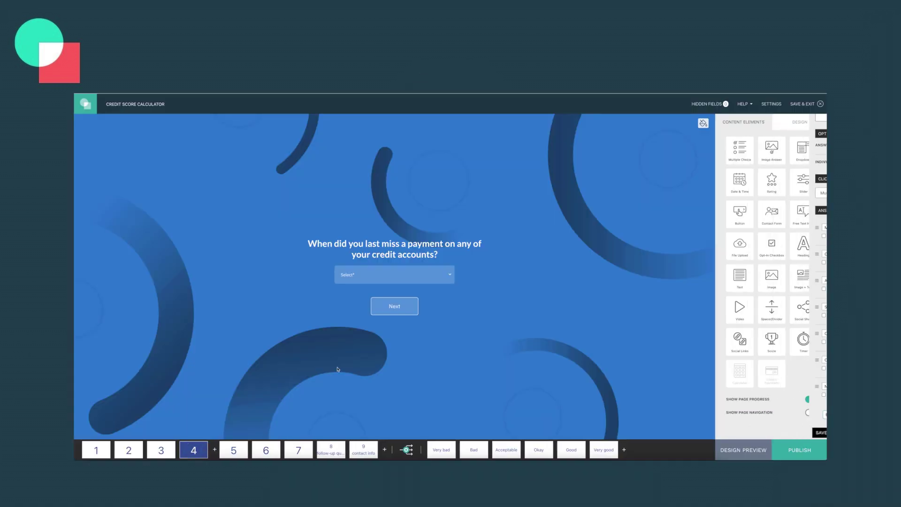
Review the missed-payment question's answer values and step through the calculator's result pages in preview
click(328, 277)
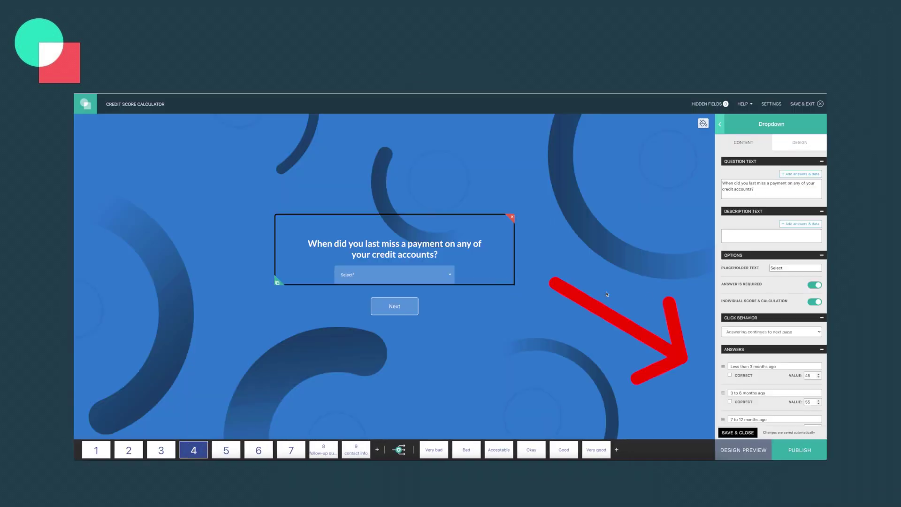
scroll(773, 349, down, 3)
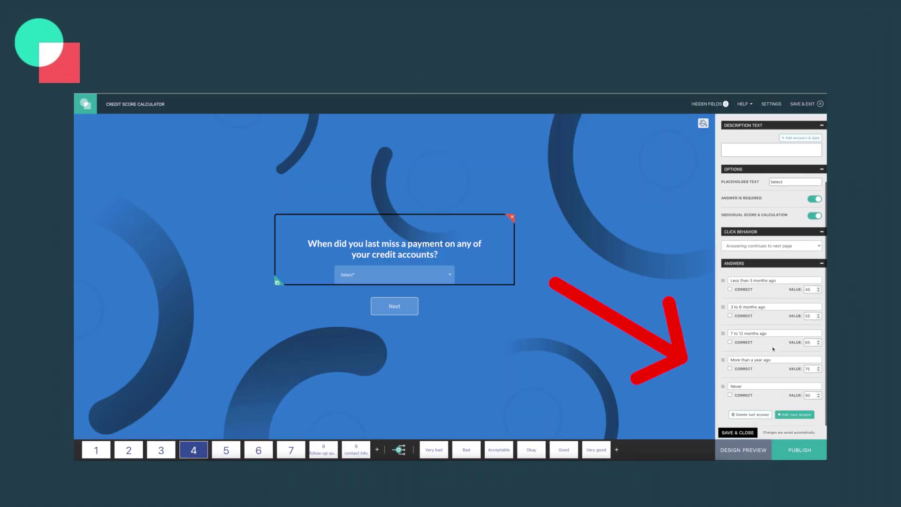
click(504, 104)
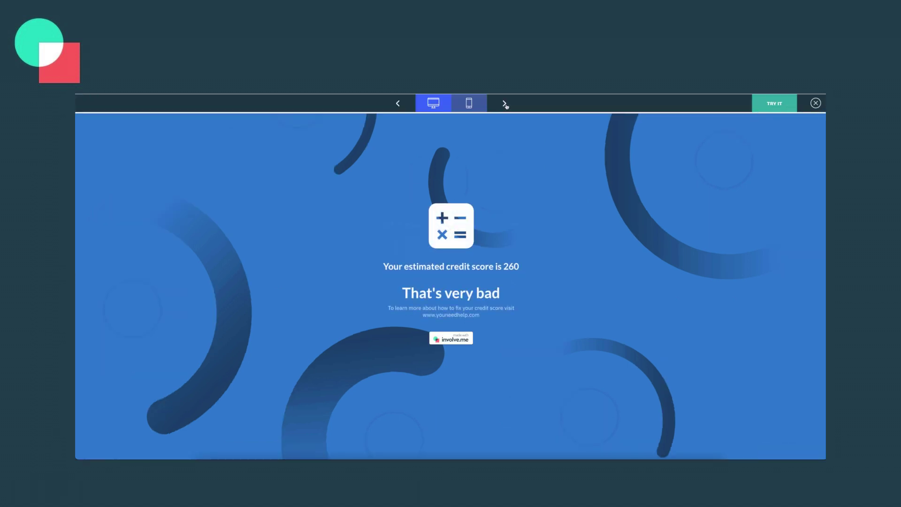
click(504, 104)
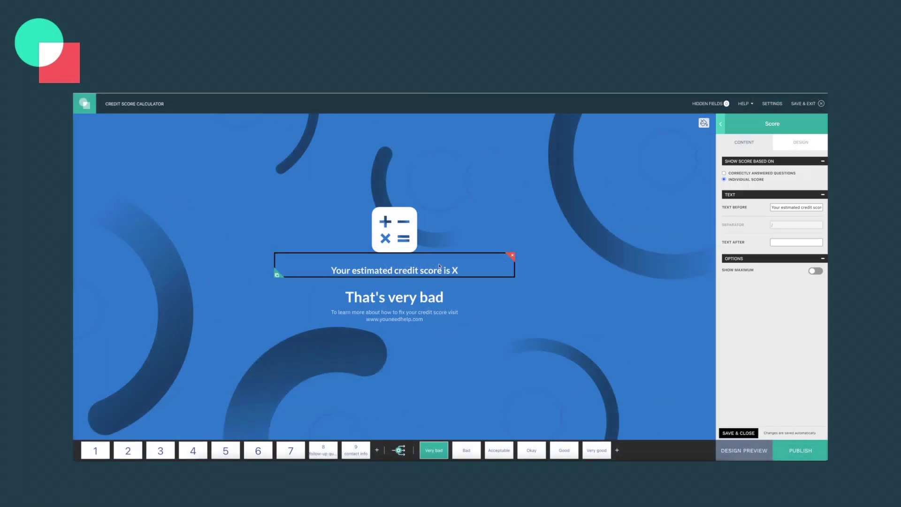
Put a $ before the credit score, then preview and close the Personal Loan Offer template
click(784, 243)
text(%)
key(BackSpace)
click(821, 207)
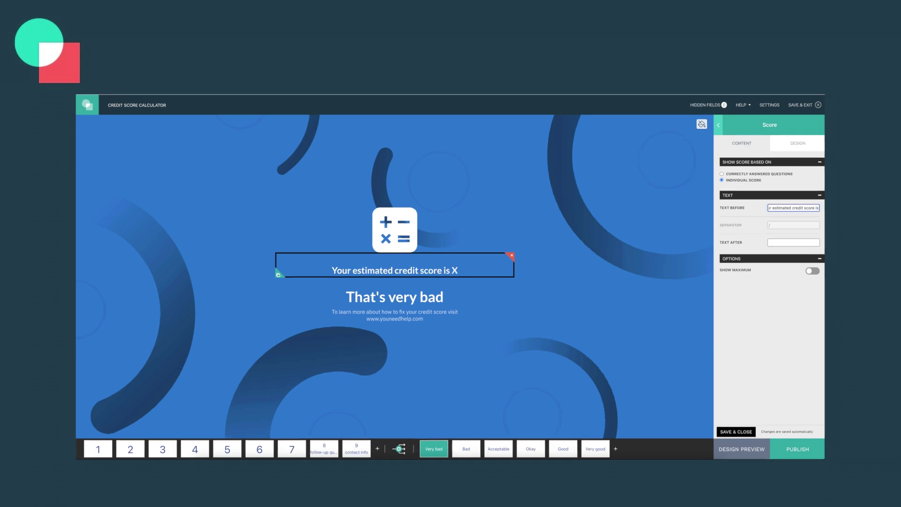
text($)
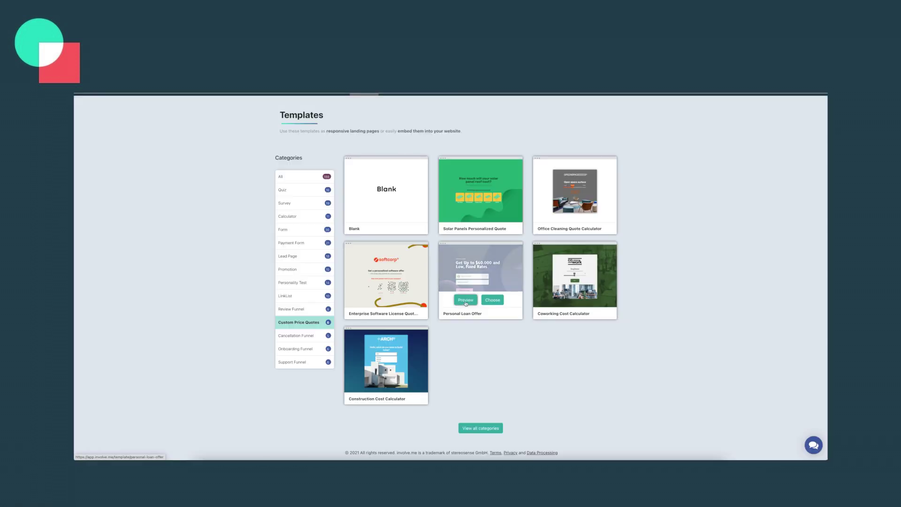
click(465, 301)
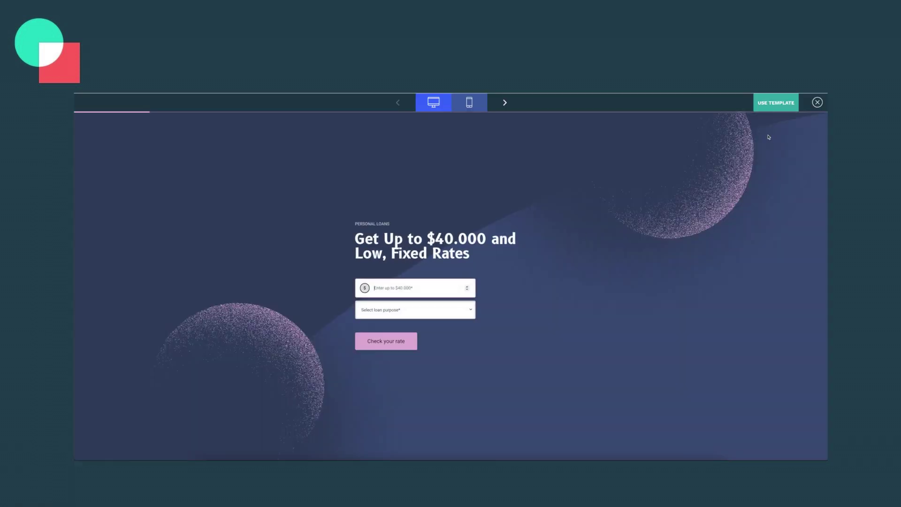
click(816, 103)
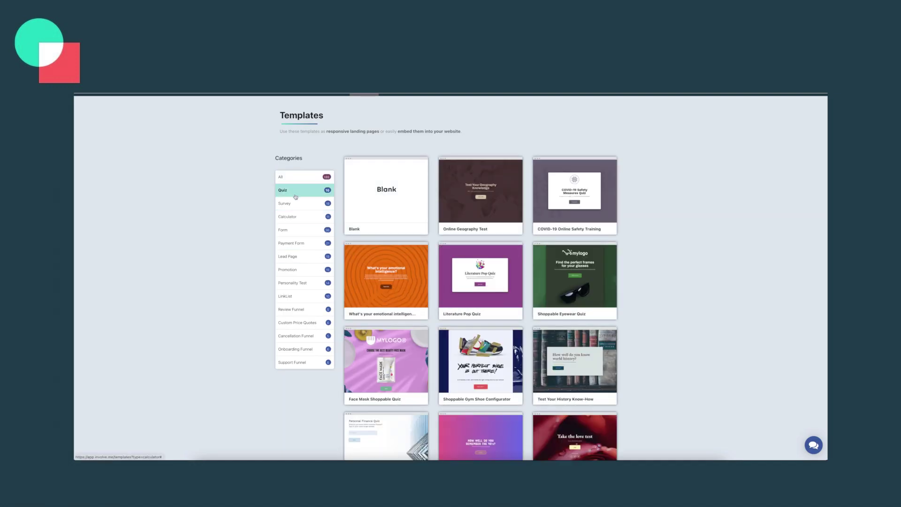